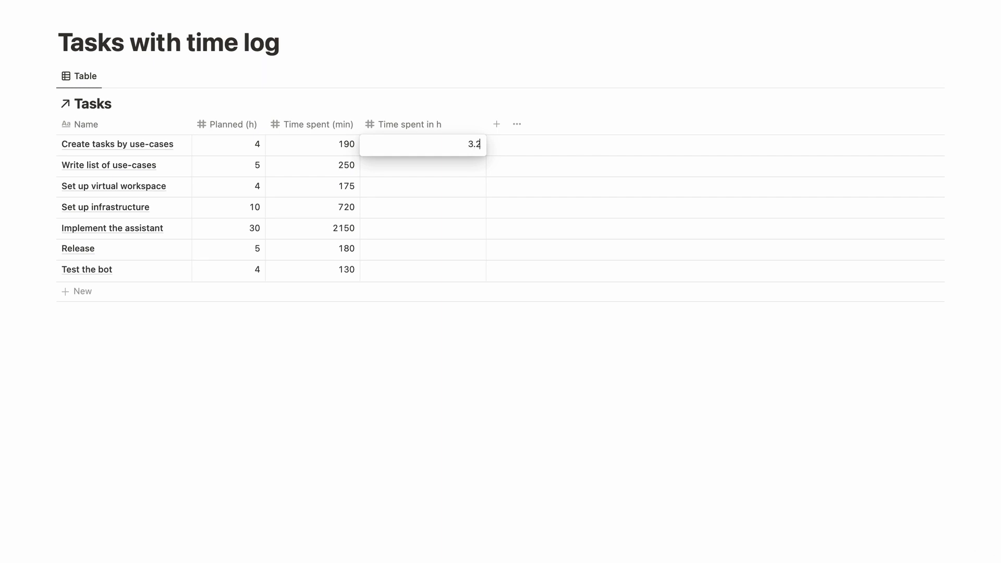
# Fill in Time spent in h from Write list of use-cases down to Test the bot: 4.2, 2.9, 12, 35.8, 3 and 2.2.
pyautogui.write('4.2')
pyautogui.press('Return')
pyautogui.write('2.9')
pyautogui.press('Return')
pyautogui.write('12')
pyautogui.press('Return')
pyautogui.write('35.8')
pyautogui.press('Return')
pyautogui.write('3')
pyautogui.press('Return')
pyautogui.write('2.2')
pyautogui.press('Return')
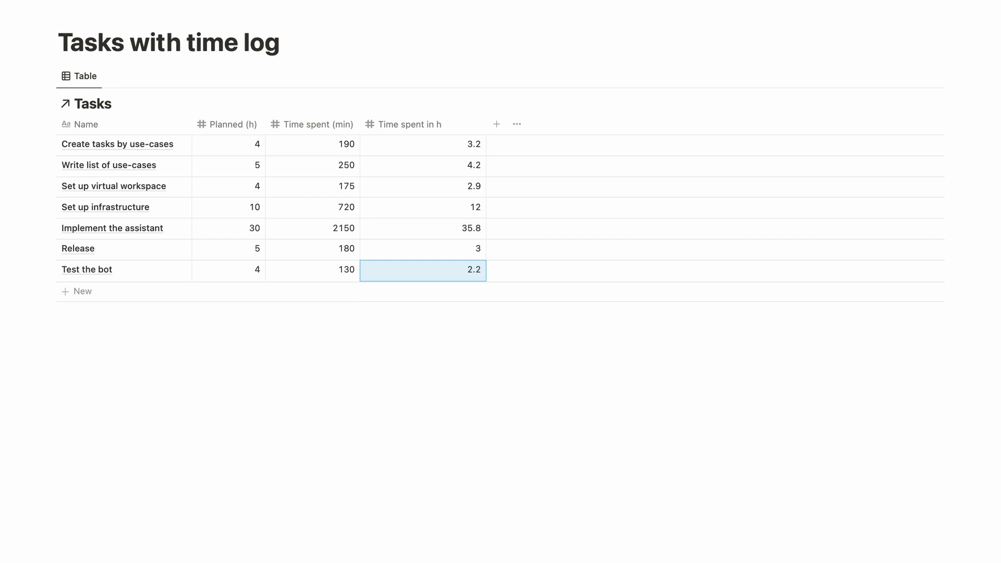
# For Set up virtual workspace, set Time spent (min) to 240 and Time spent in h to 4.
pyautogui.click(344, 186)
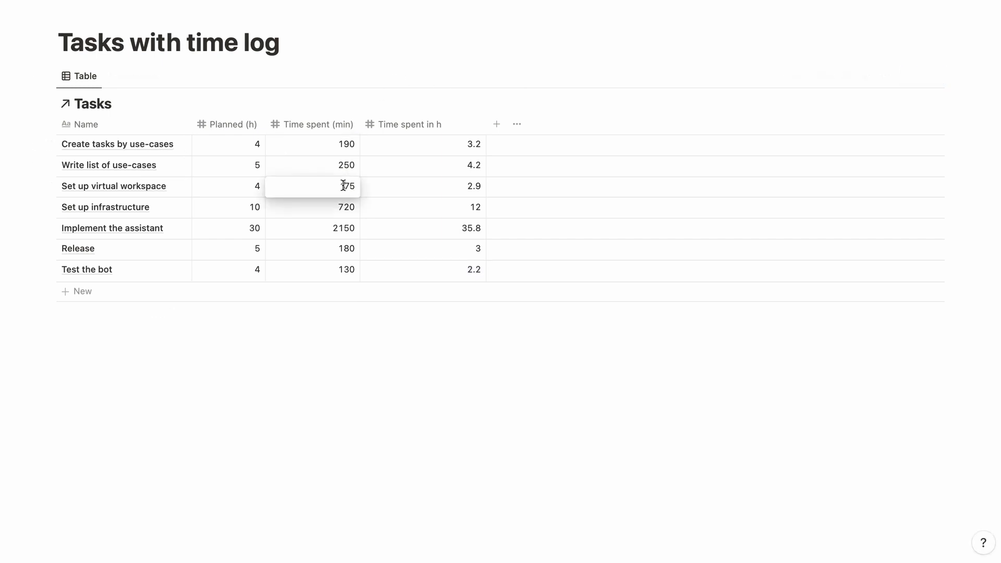
pyautogui.write('240')
pyautogui.press('Return')
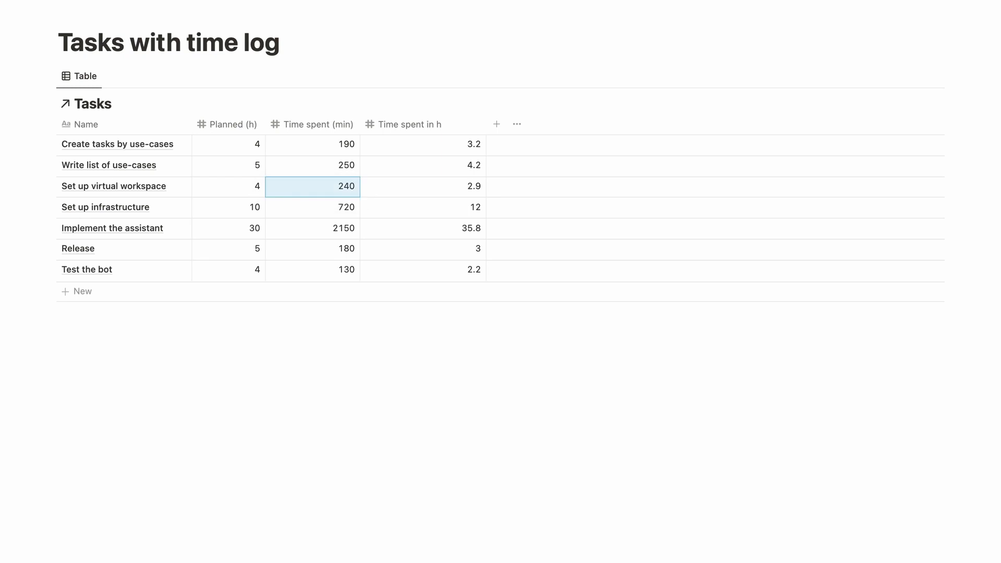
pyautogui.press('Right')
pyautogui.write('4')
pyautogui.press('Return')
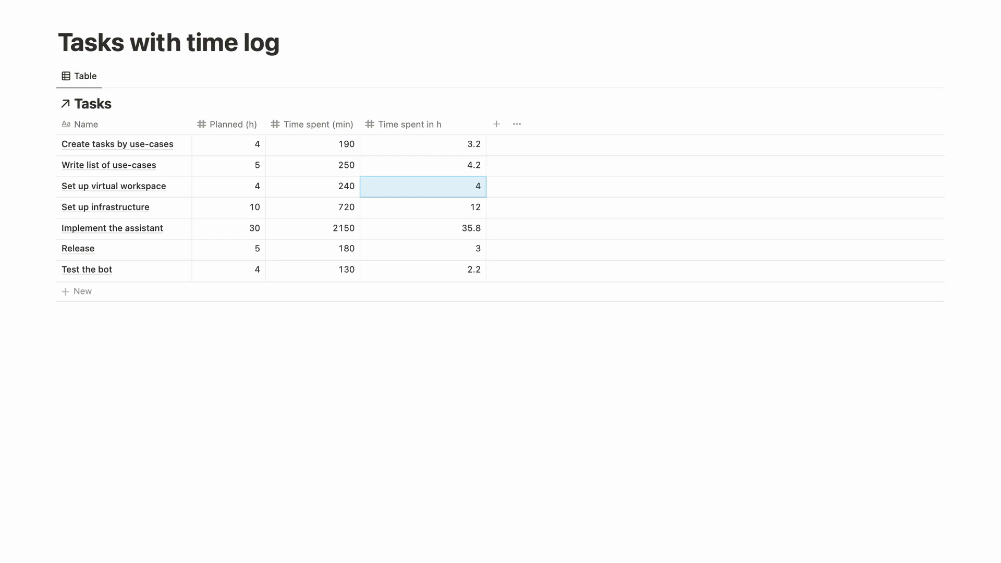
# Set Time spent (min) to 2320 for the Implement the assistant task.
pyautogui.click(336, 233)
pyautogui.write('2320')
pyautogui.press('Return')
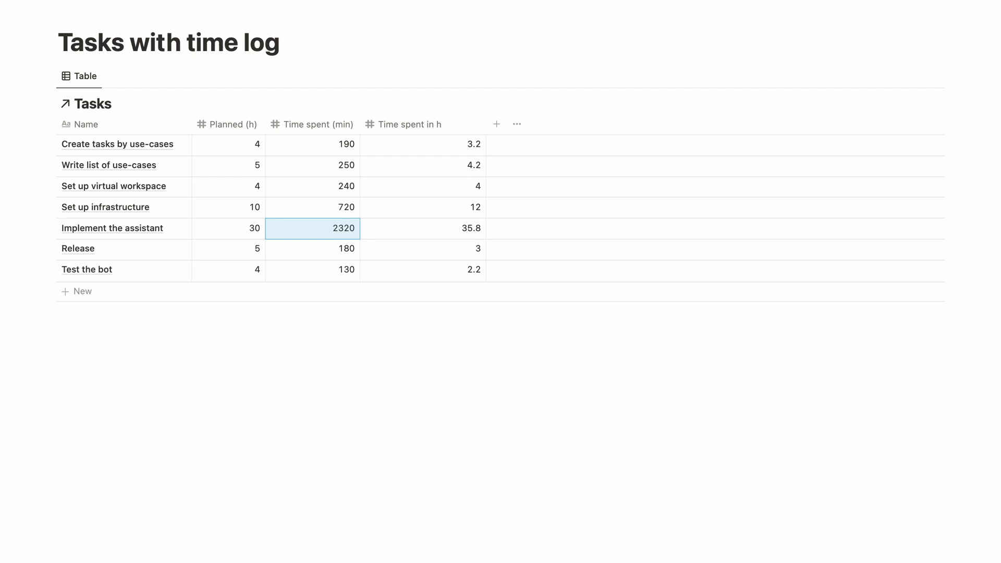
pyautogui.click(352, 446)
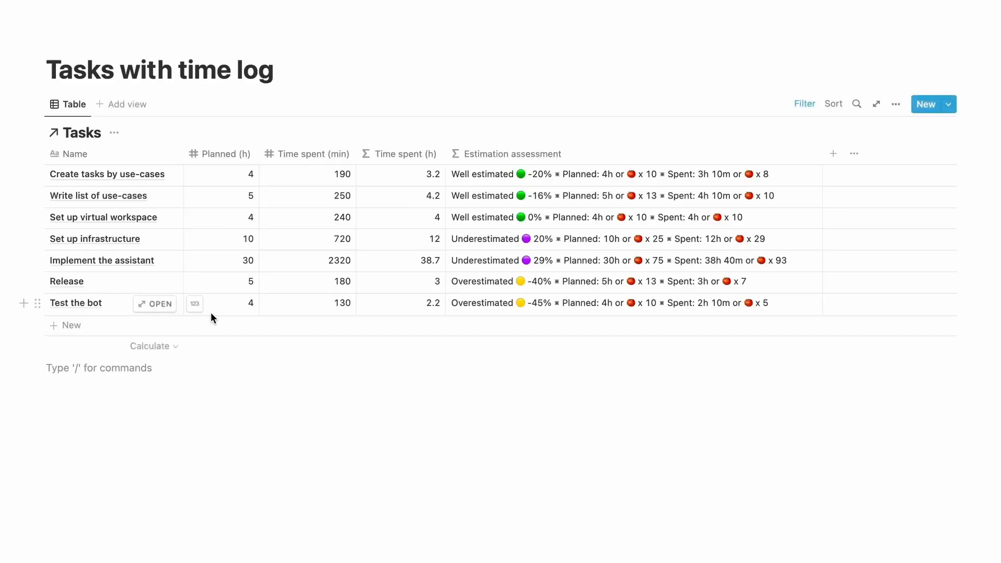
# Add the task "Process the feedback" with 2 planned hours and 125 minutes of time spent.
pyautogui.click(213, 322)
pyautogui.write('Process the feedback')
pyautogui.press('Return')
pyautogui.click(245, 329)
pyautogui.write('2')
pyautogui.press('Return')
pyautogui.click(333, 329)
pyautogui.write('125')
pyautogui.press('Return')
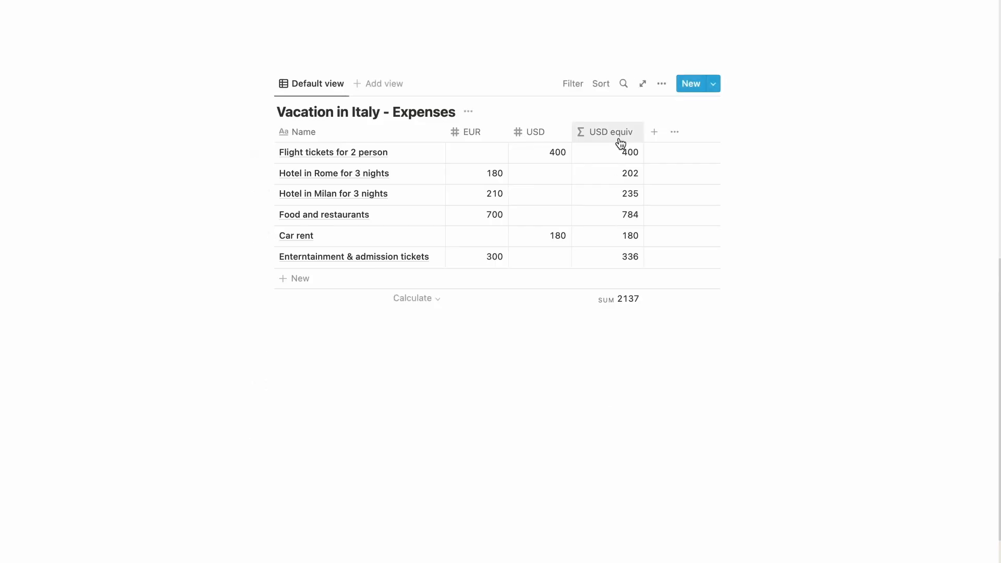
# Examine the USD equiv column's formula in the Vacation in Italy expenses table and browse the available constants and operators.
pyautogui.click(621, 148)
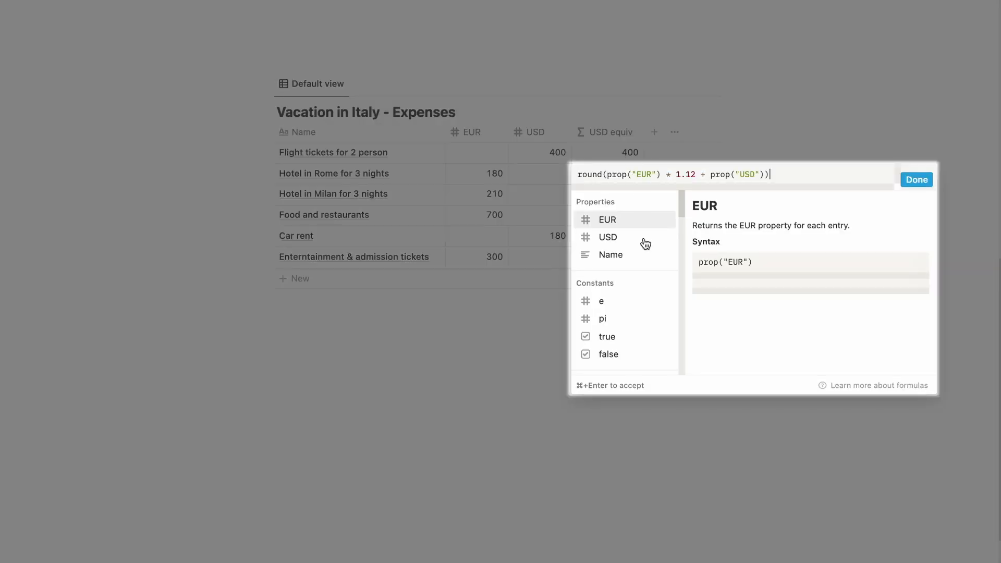
pyautogui.scroll(-3, 637, 340)
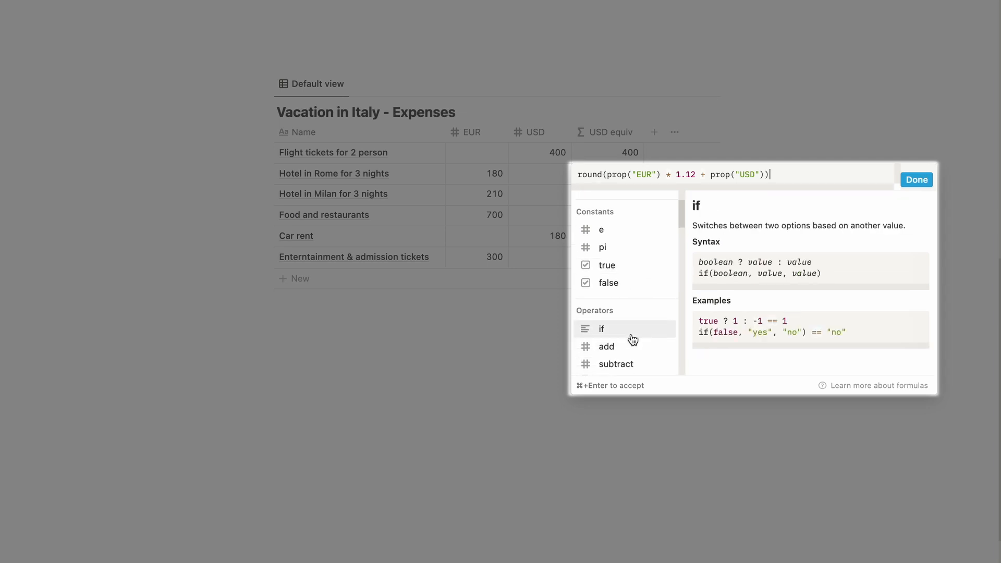
pyautogui.scroll(-3, 633, 340)
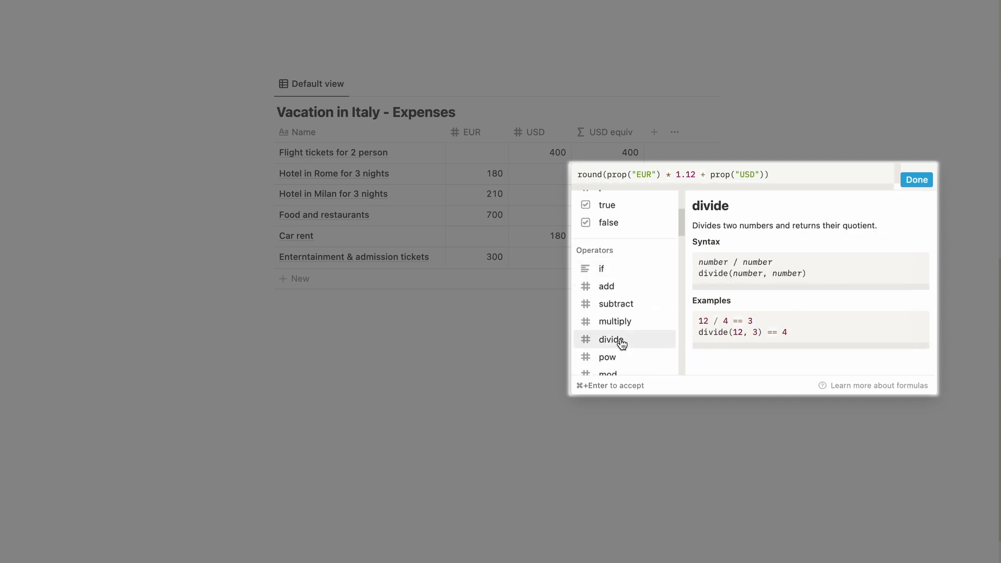
pyautogui.scroll(-10, 622, 341)
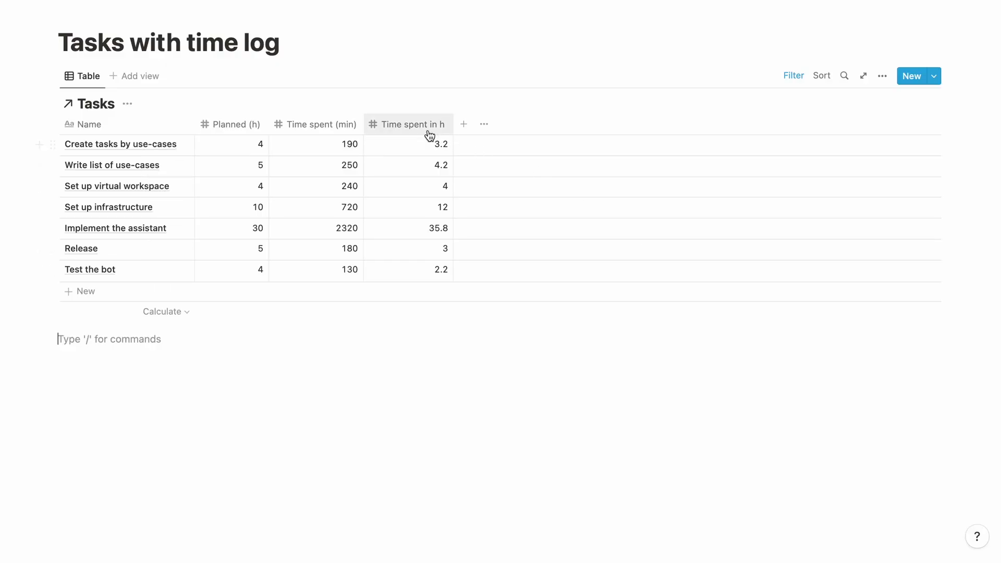
# Change the type of the Time spent in h property in the Tasks table from Number to Formula.
pyautogui.click(430, 135)
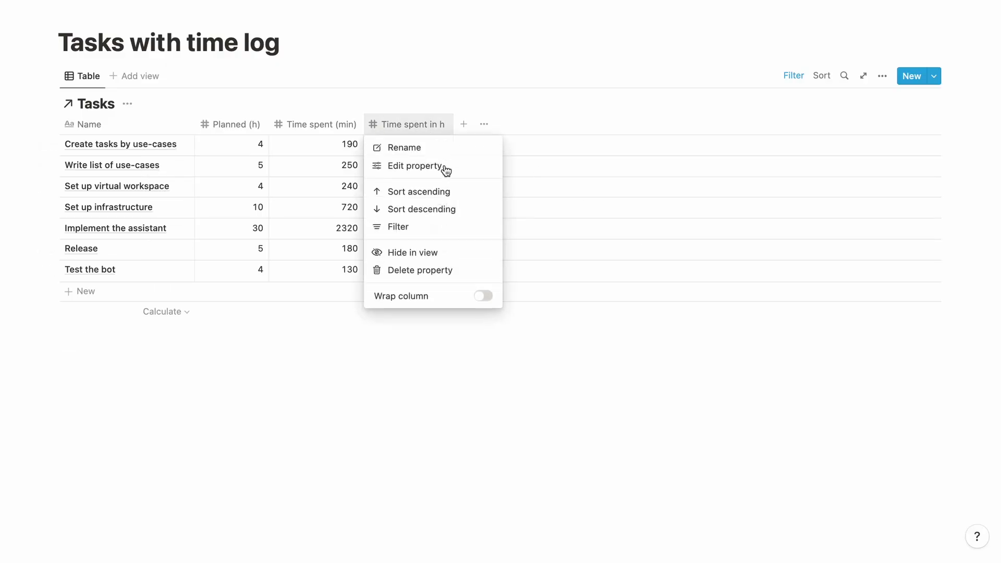
pyautogui.click(445, 166)
pyautogui.click(898, 162)
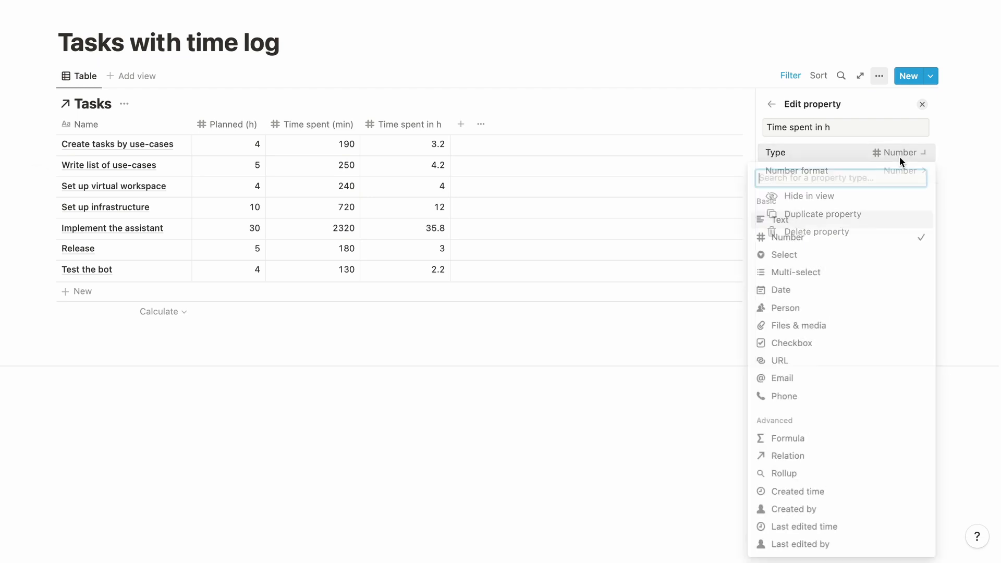
pyautogui.click(803, 444)
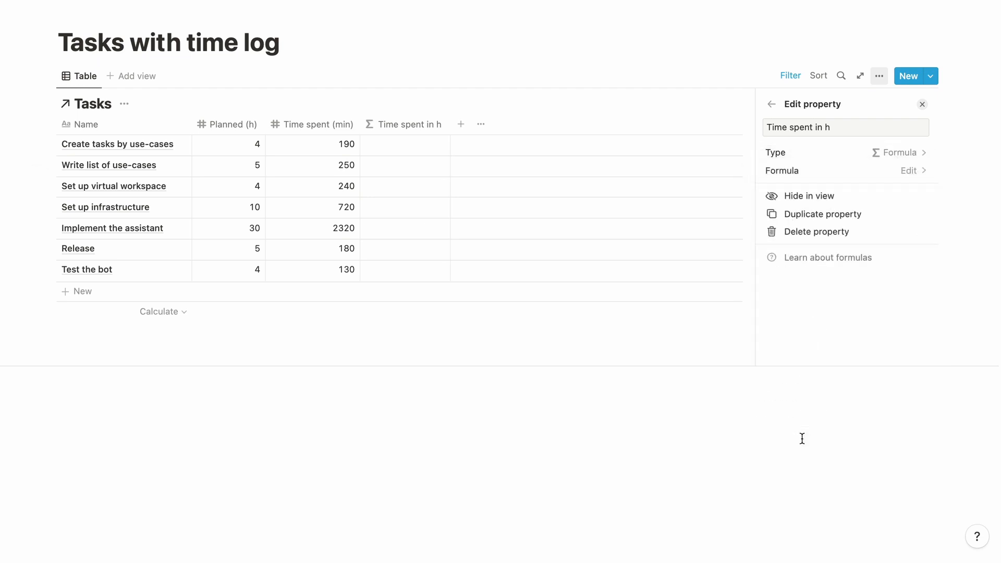
pyautogui.click(699, 385)
# Set the Time spent in h formula to prop("Time spent (min)").
pyautogui.click(414, 145)
pyautogui.write('prop("Time spent (min)")')
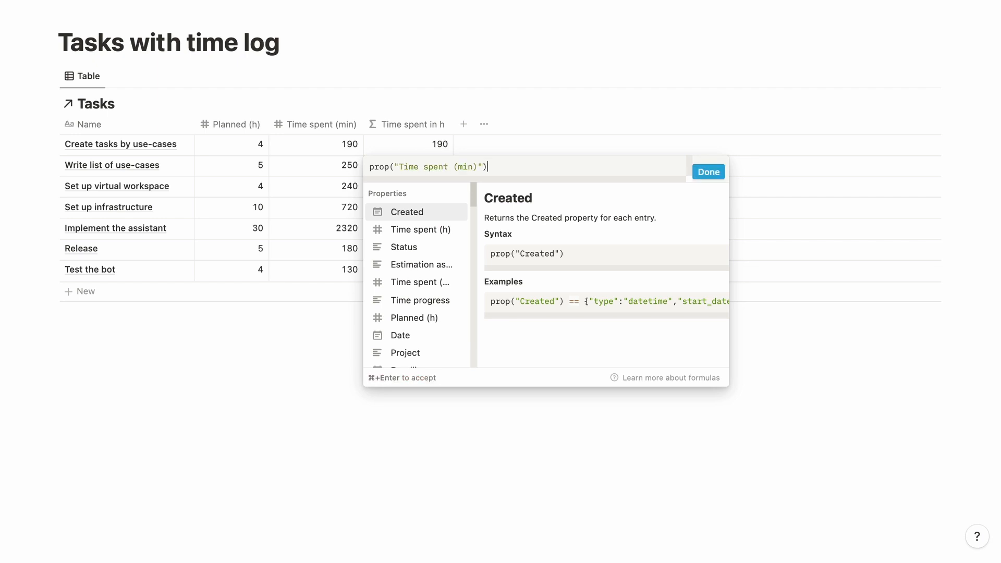
pyautogui.press('super+a')
pyautogui.press('BackSpace')
pyautogui.click(425, 284)
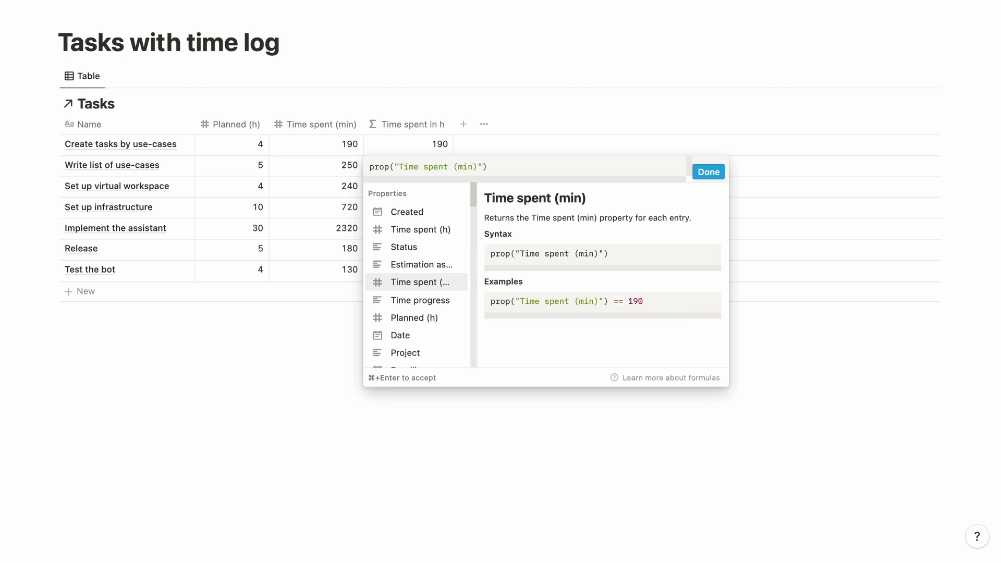
pyautogui.write('s')
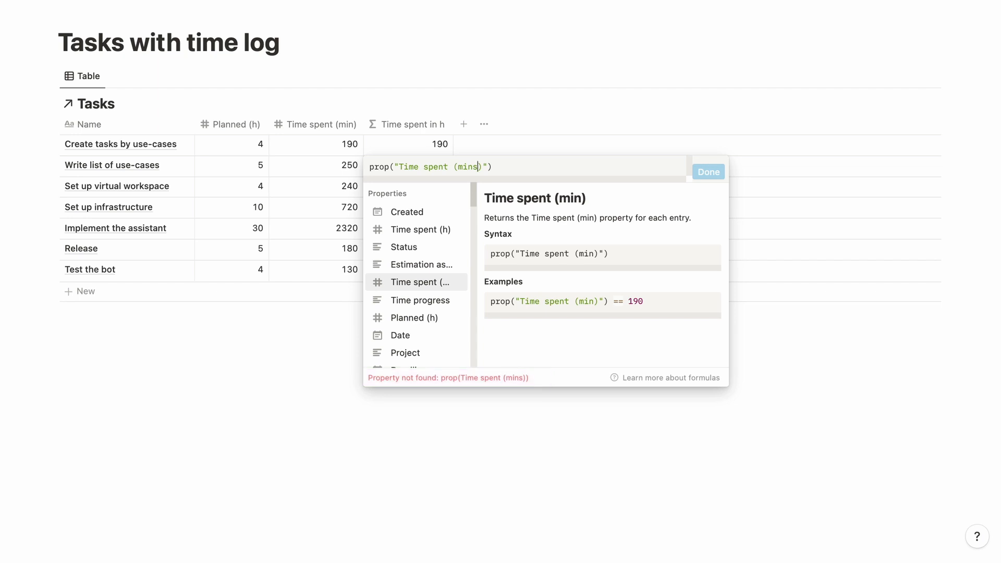
pyautogui.press('BackSpace')
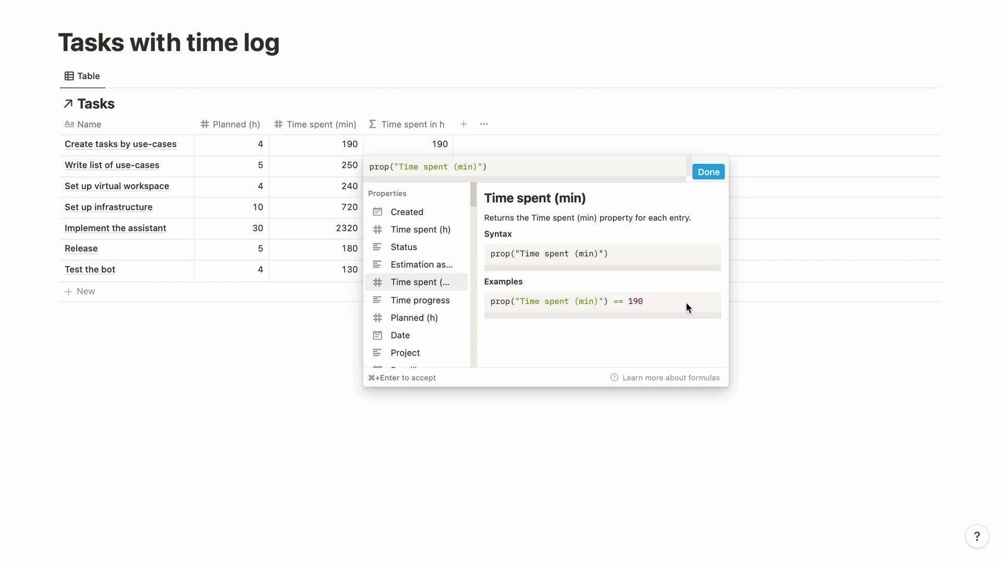
pyautogui.click(715, 172)
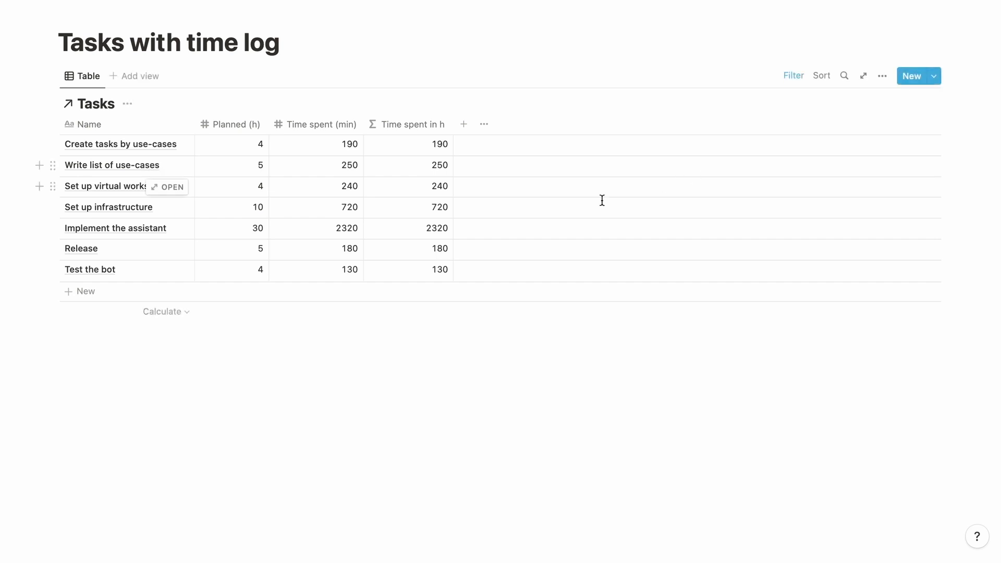
# Set Time spent (min) to 2150 for Implement the assistant and to 185 for Release.
pyautogui.click(346, 227)
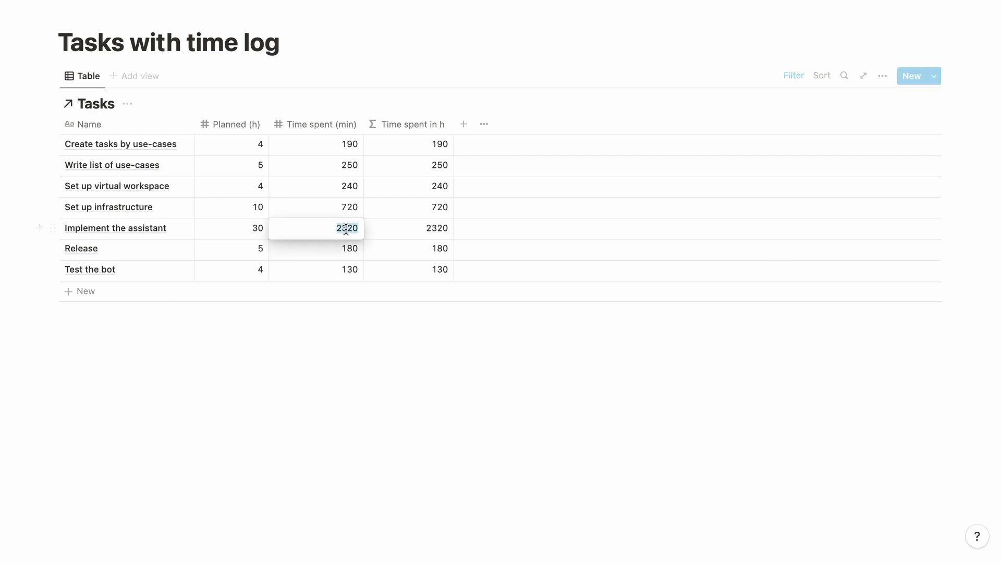
pyautogui.write('2150')
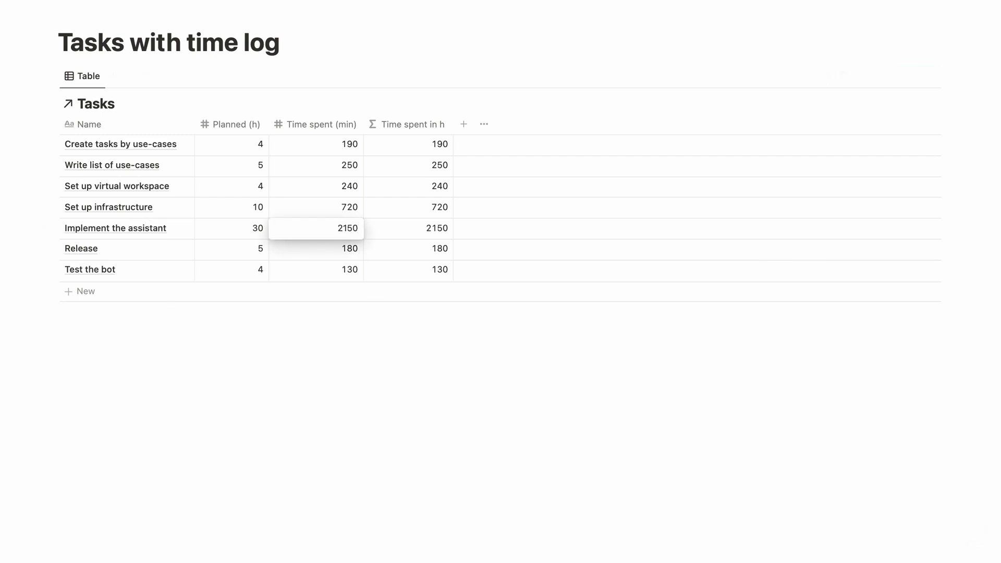
pyautogui.press('Return')
pyautogui.click(418, 387)
pyautogui.click(351, 247)
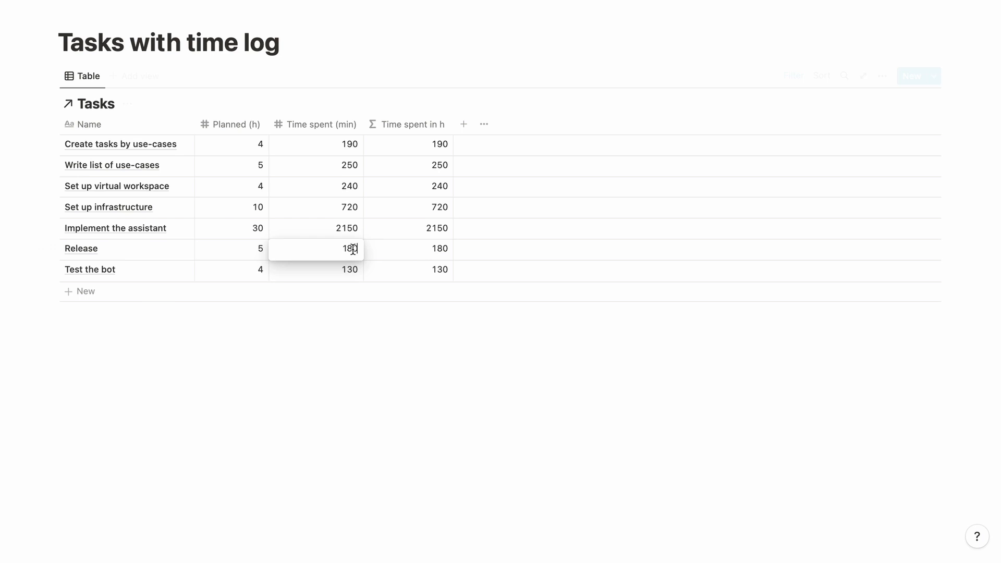
pyautogui.press('BackSpace')
pyautogui.write('5')
pyautogui.press('Return')
# Set Time spent (min) to 200 for the Create tasks by use-cases task.
pyautogui.click(351, 145)
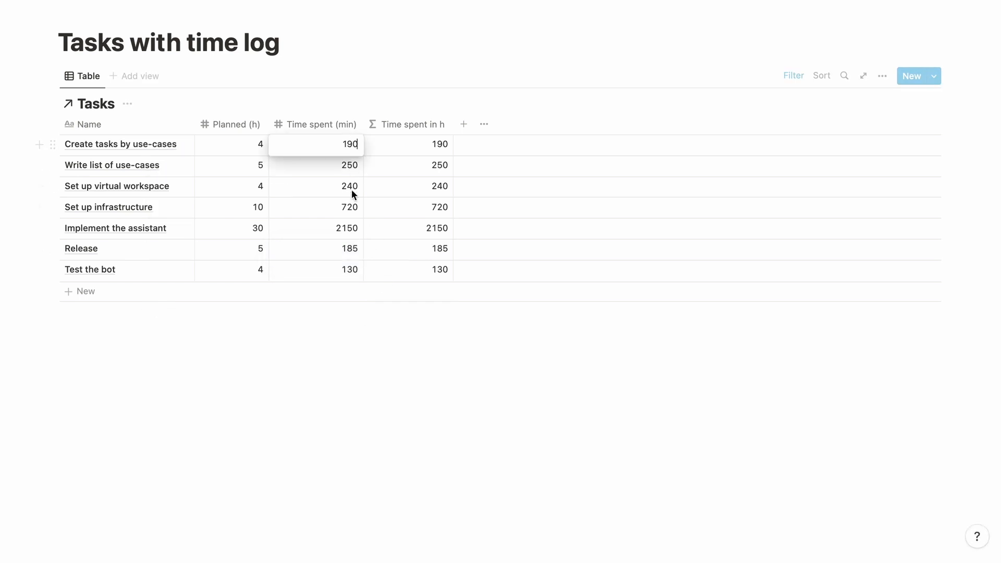
pyautogui.press('BackSpace')
pyautogui.press('BackSpace')
pyautogui.press('BackSpace')
pyautogui.write('200')
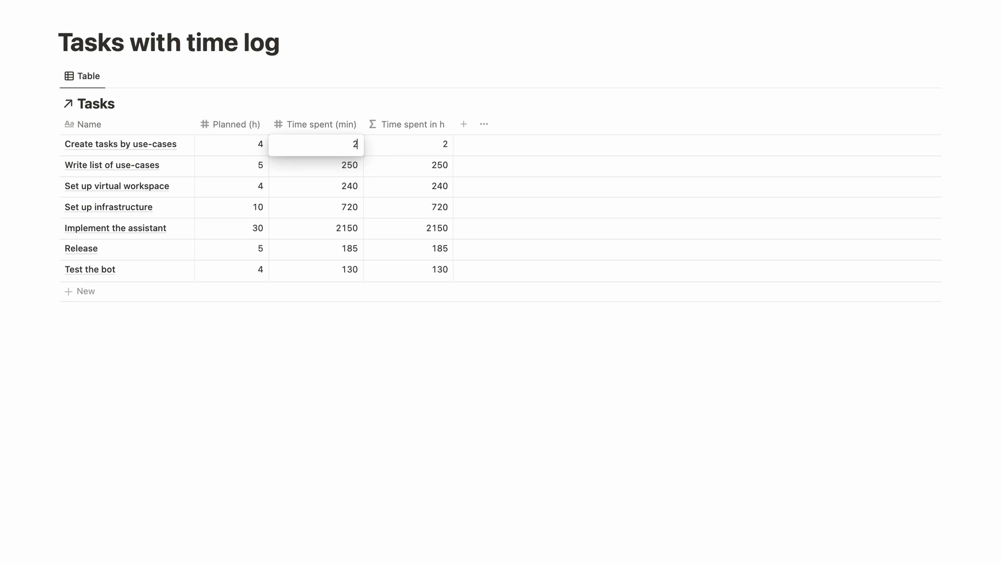
pyautogui.press('Return')
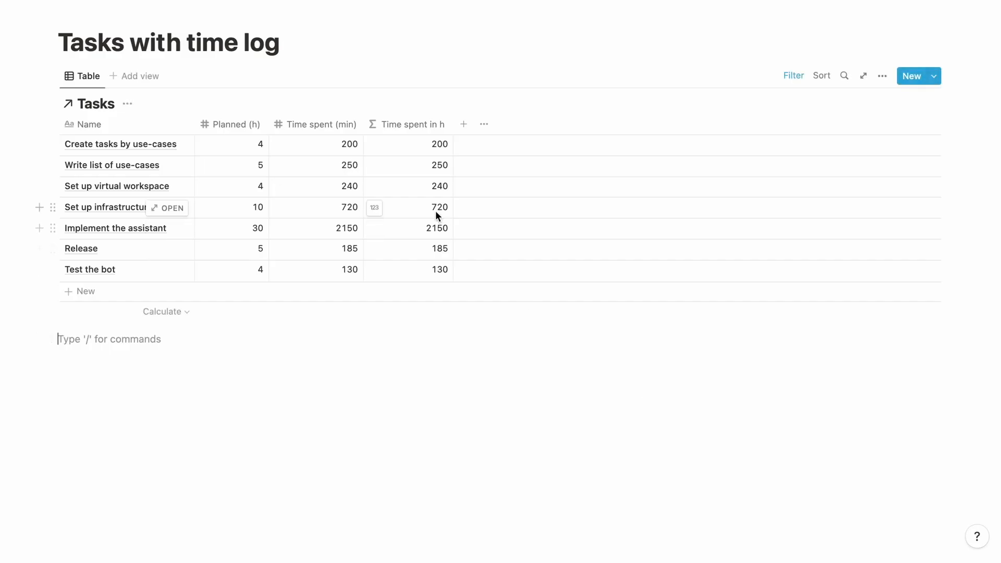
# Extend the Time spent in h formula to prop("Time spent (min)")/60.
pyautogui.click(437, 208)
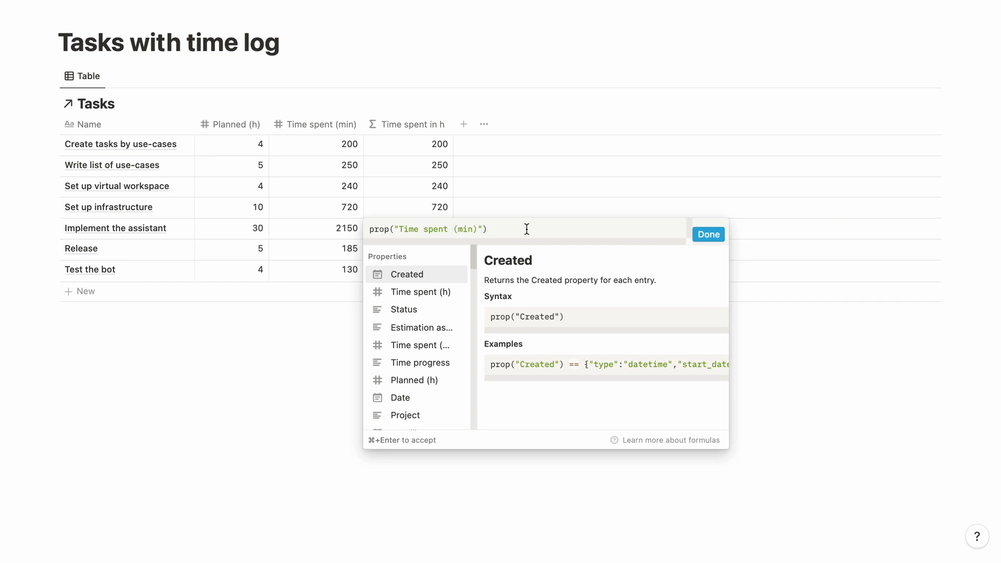
pyautogui.write('/60')
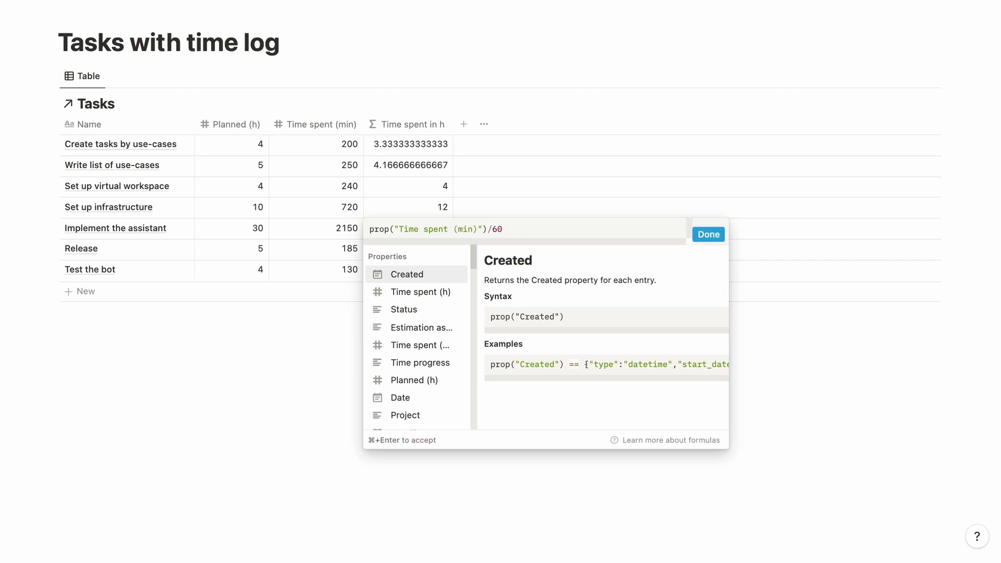
pyautogui.click(708, 234)
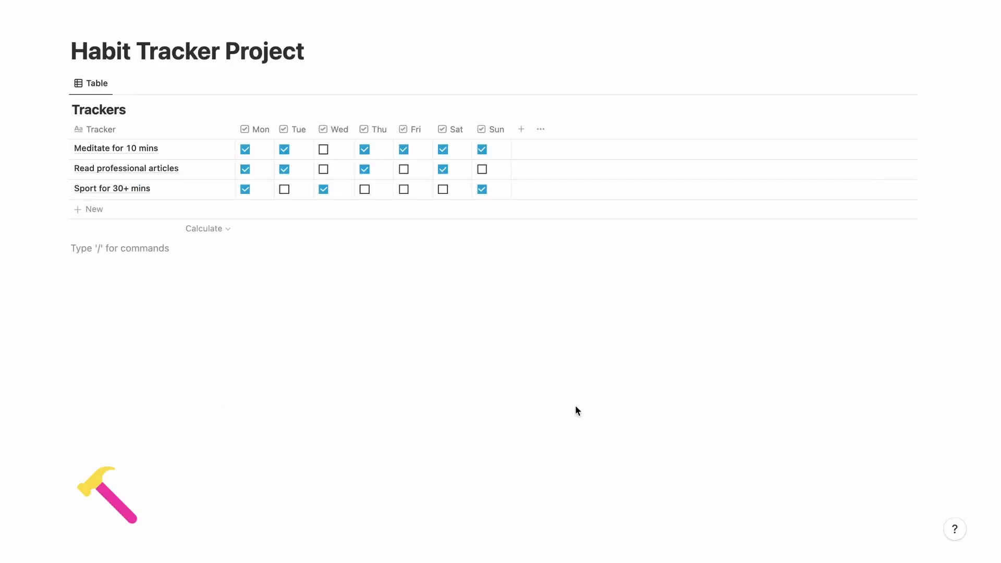
# Add a Formula property named Done to the Trackers table in the Habit Tracker Project.
pyautogui.click(522, 130)
pyautogui.write('Done')
pyautogui.click(859, 155)
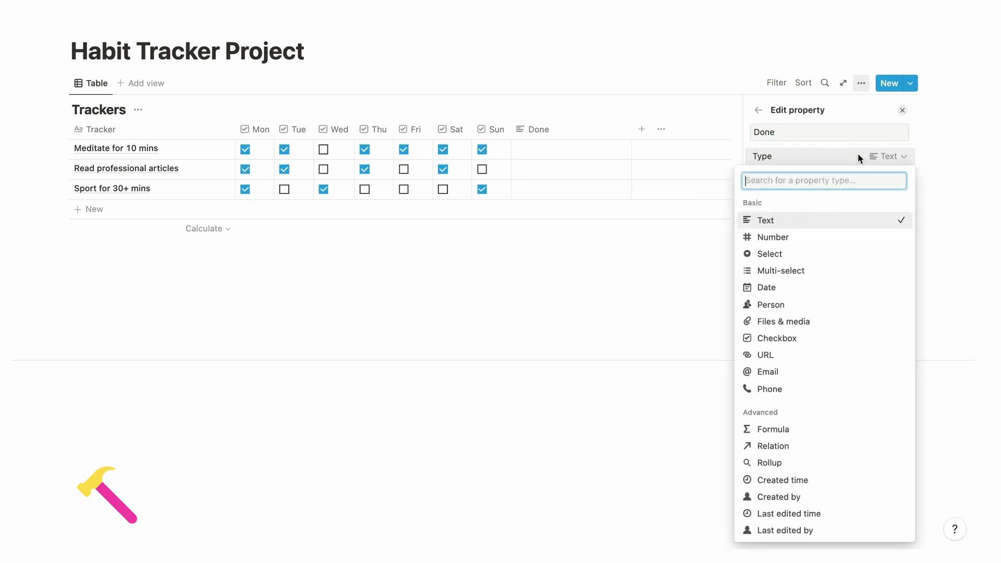
pyautogui.click(833, 436)
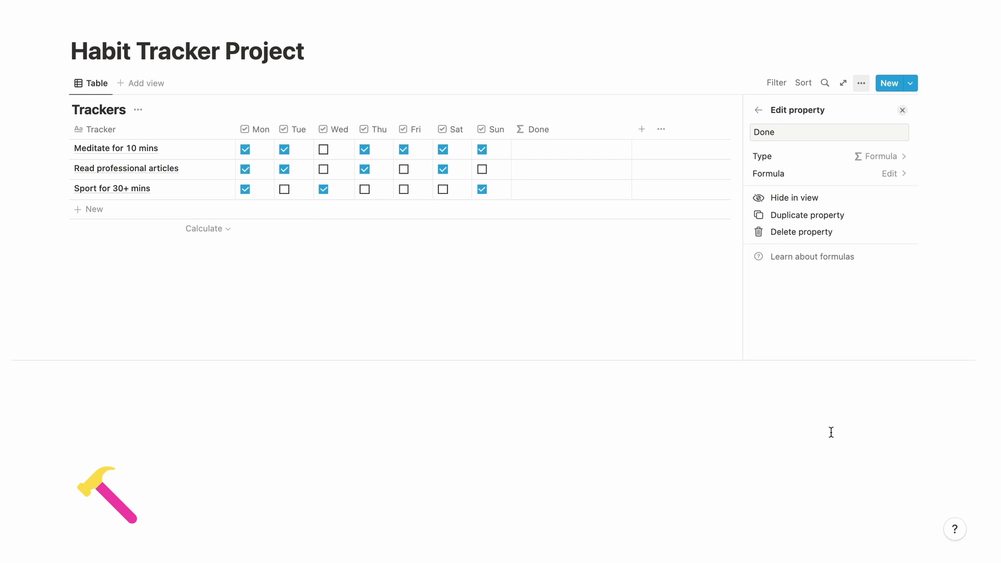
pyautogui.click(831, 432)
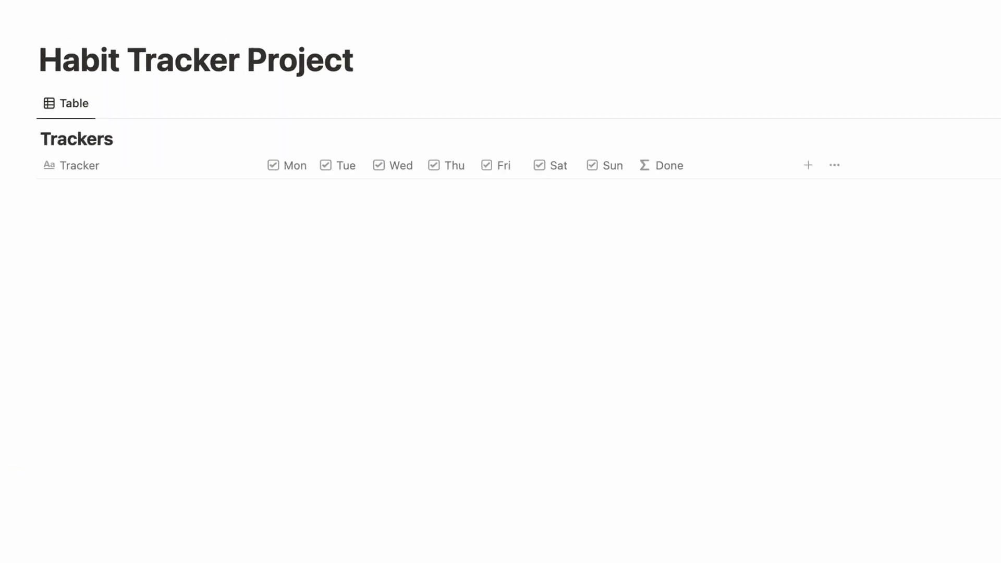